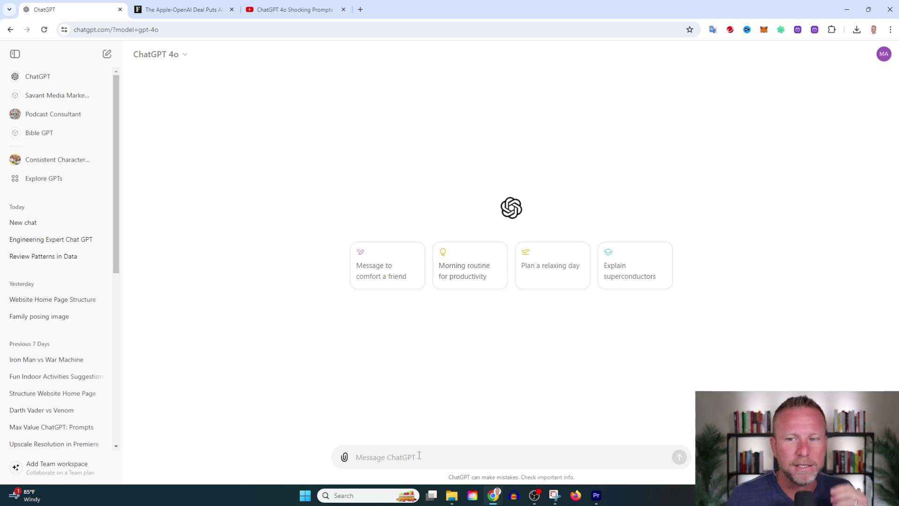
# Step: Copy the Forbes article into ChatGPT with 'summarize this news article:' and send it
pyautogui.click(176, 9)
pyautogui.moveTo(224, 304)
pyautogui.mouseDown()
pyautogui.moveTo(388, 326)
pyautogui.moveTo(409, 132)
pyautogui.mouseUp()
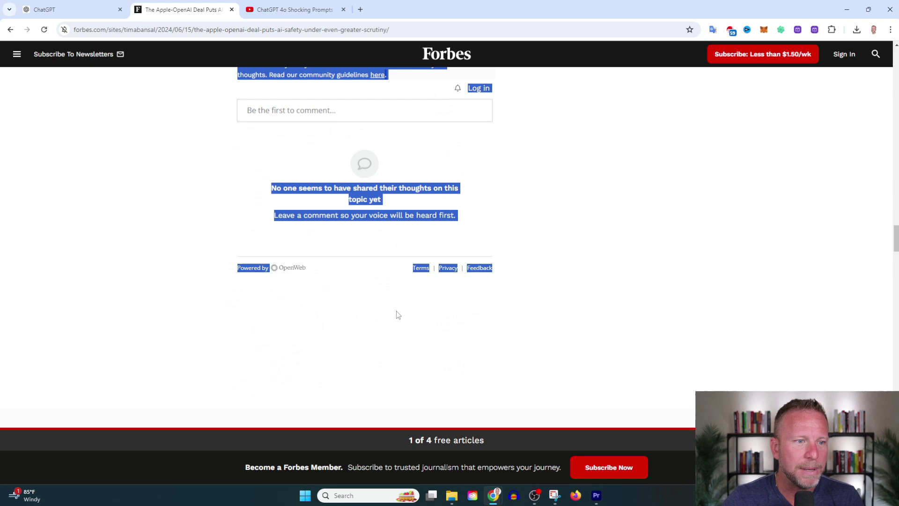
pyautogui.scroll(2, 409, 211)
pyautogui.hotkey('ctrl', 'c')
pyautogui.hotkey('ctrl', 'shift', 'Tab')
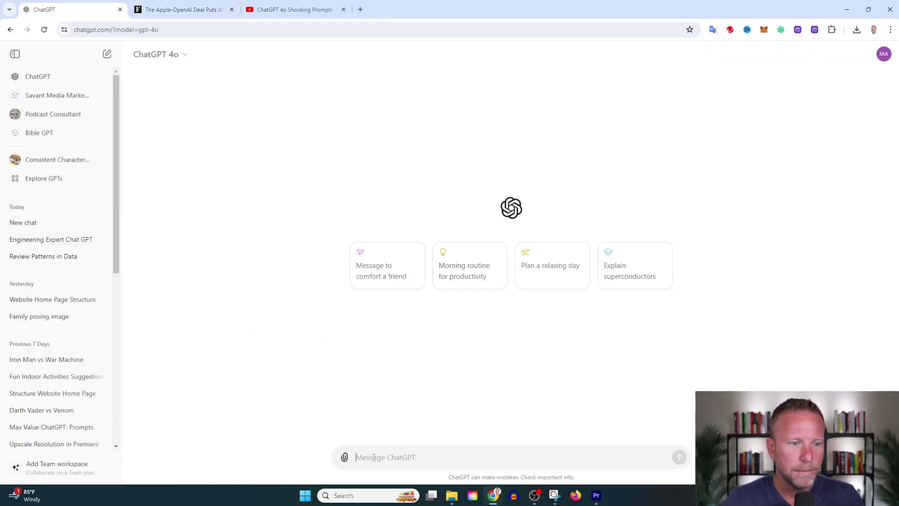
pyautogui.write('summ')
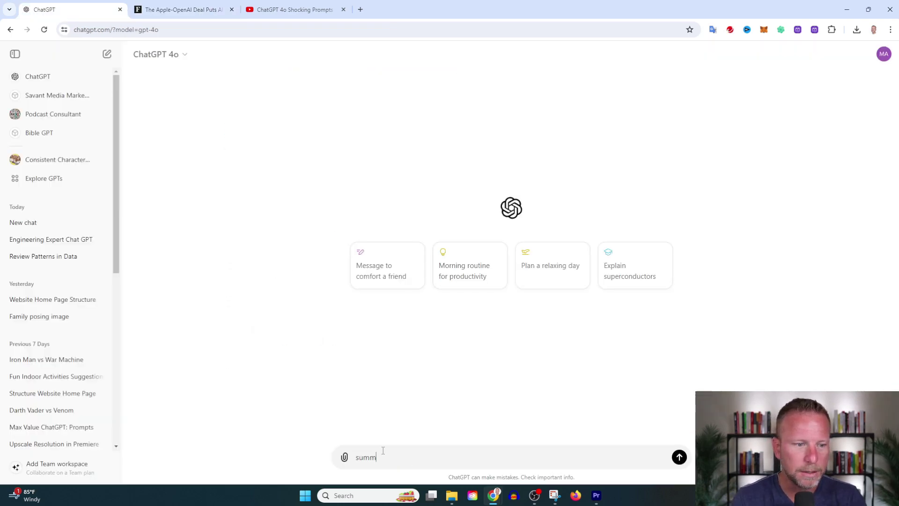
pyautogui.write('arize this news article:')
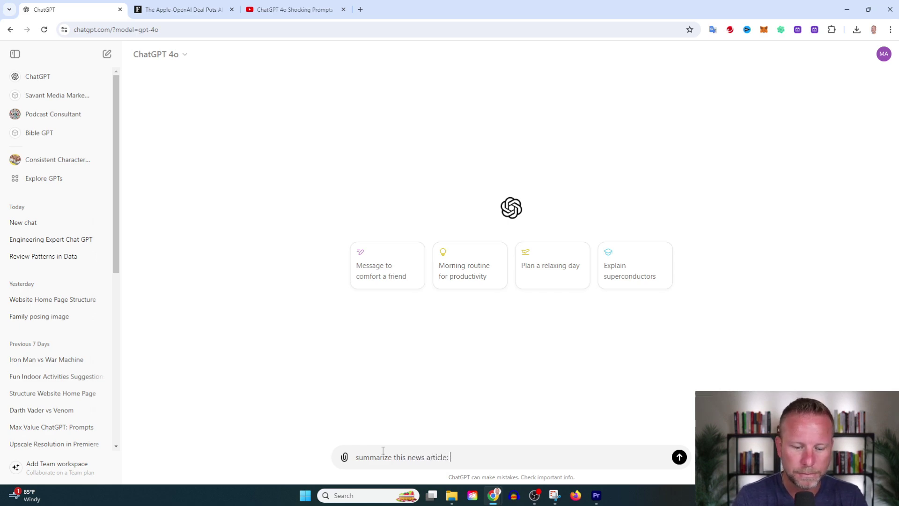
pyautogui.hotkey('ctrl', 'v')
pyautogui.press('Return')
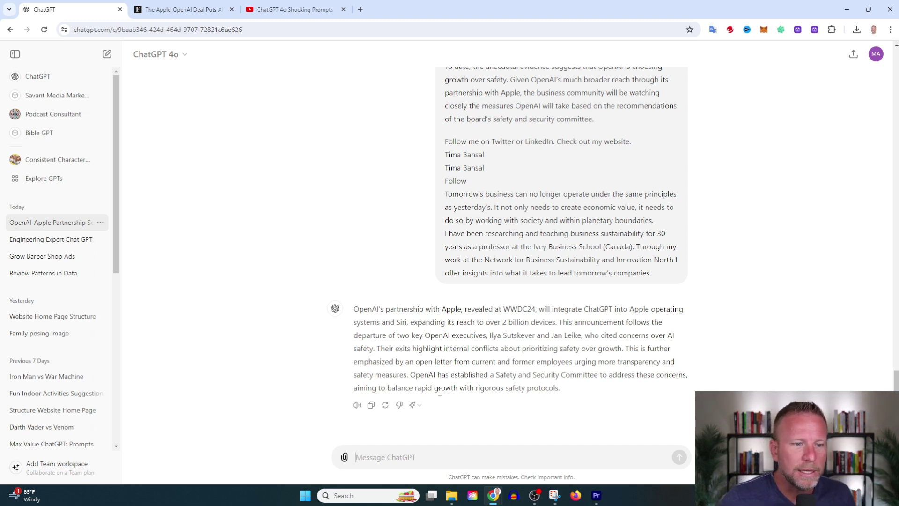
# Step: Send ChatGPT the YouTube prompts video link with 'summarize this video:'
pyautogui.click(295, 9)
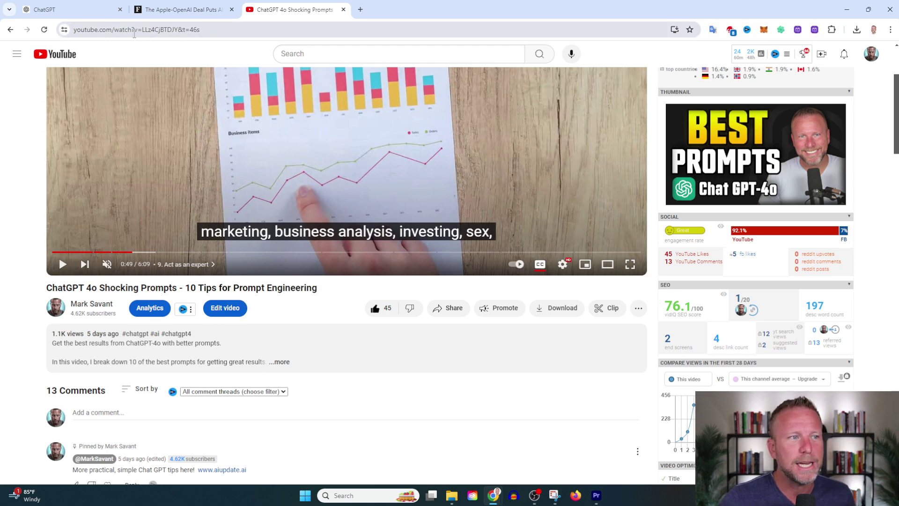
pyautogui.click(112, 29)
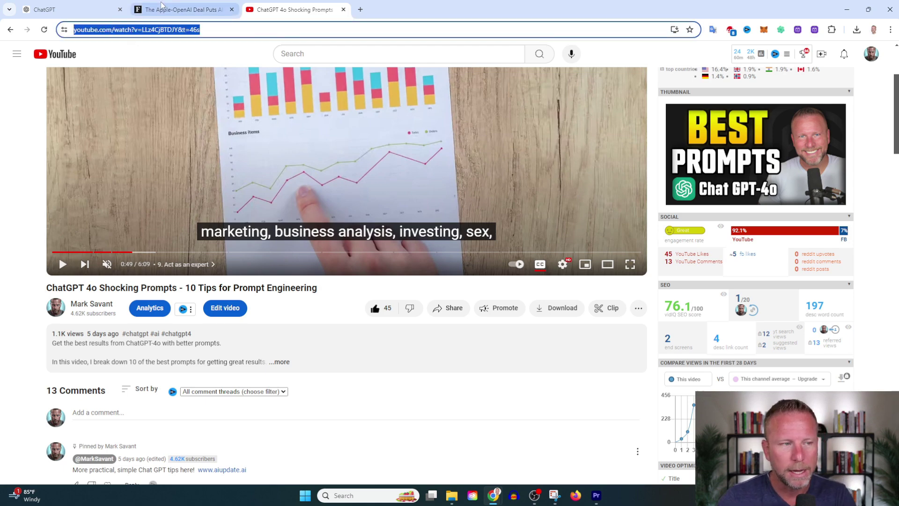
pyautogui.click(45, 8)
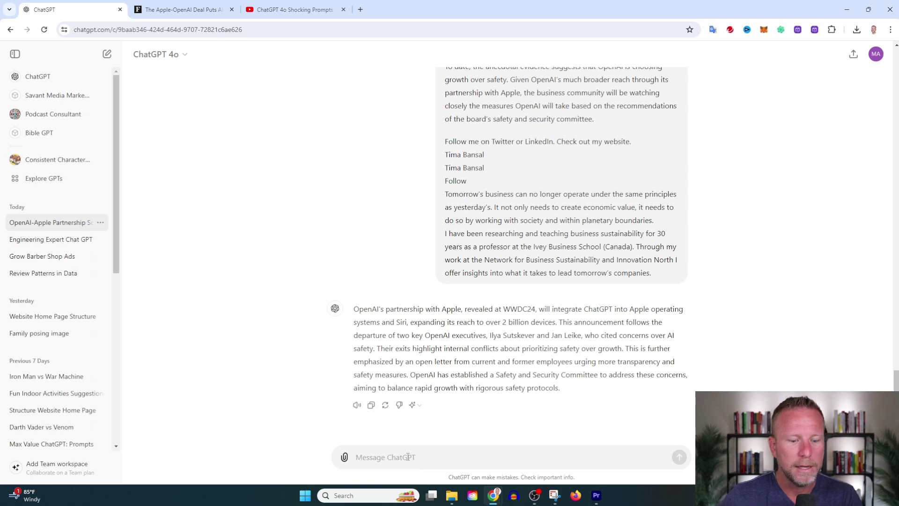
pyautogui.write('summarize this v')
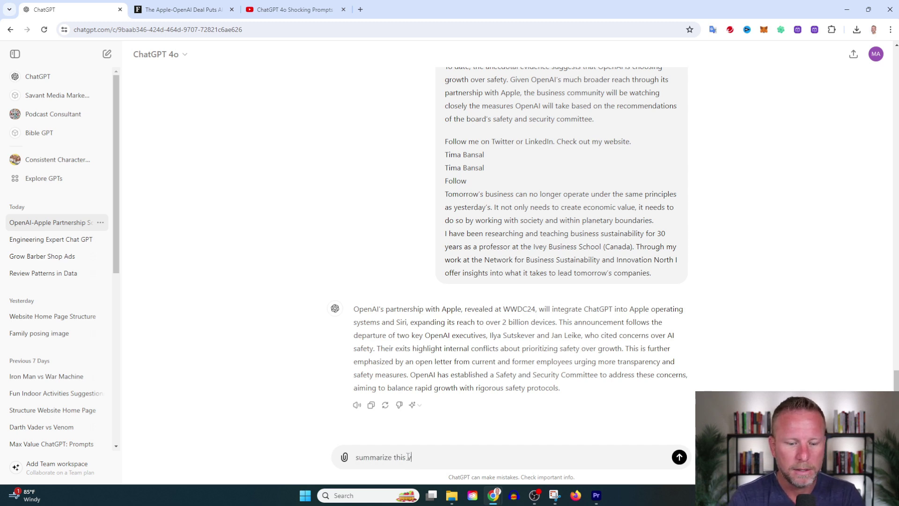
pyautogui.write(':')
pyautogui.hotkey('ctrl', 'v')
pyautogui.press('Return')
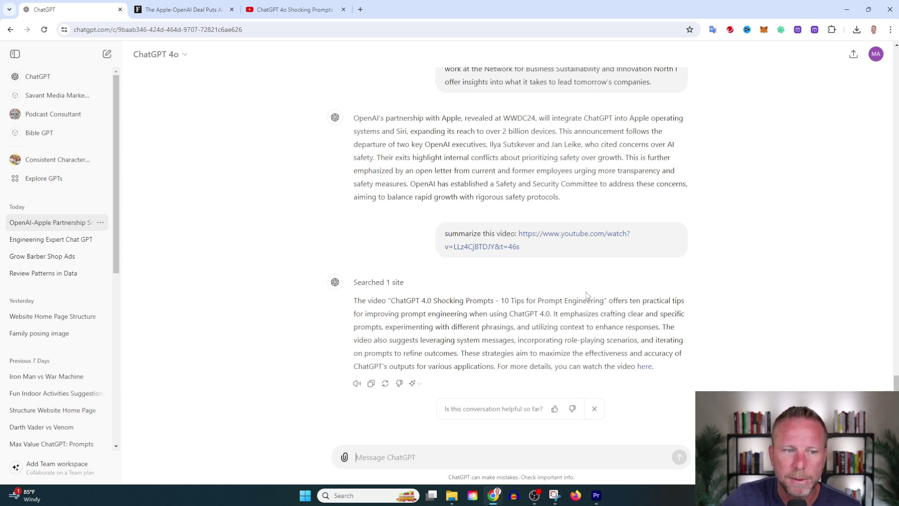
# Step: Ask ChatGPT 'thanks, can you give me a list of the top 10 tips?'
pyautogui.click(441, 458)
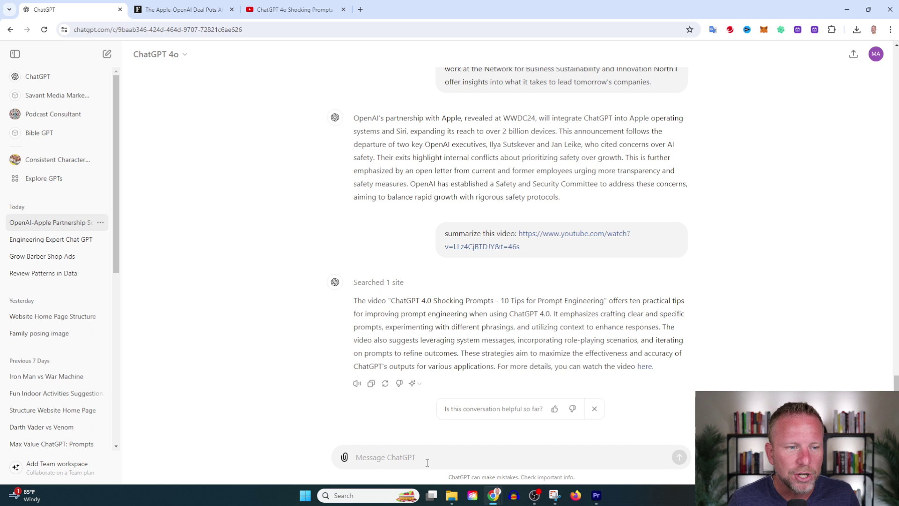
pyautogui.write('thanks')
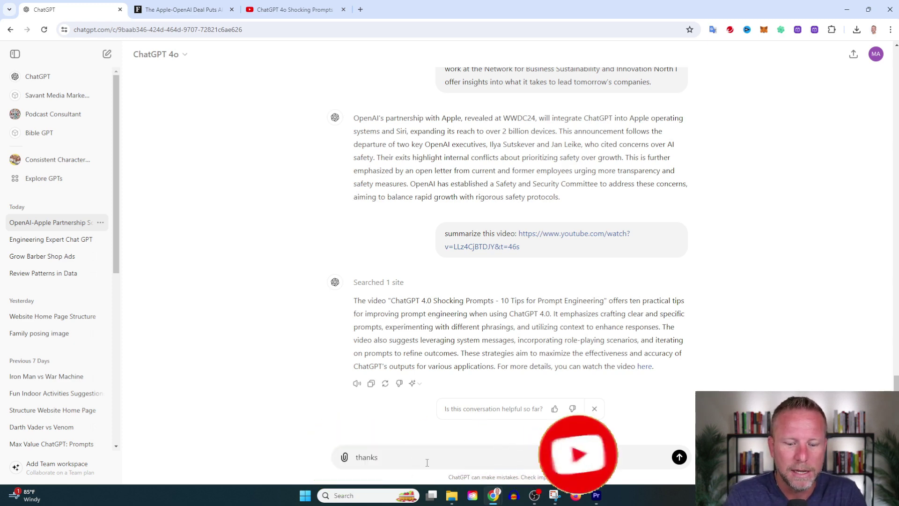
pyautogui.write('thanks, can you give ')
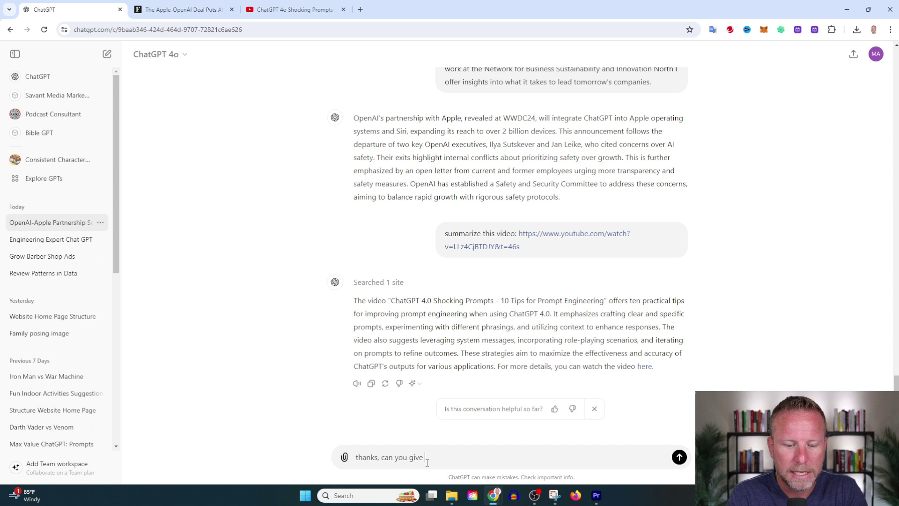
pyautogui.write('me a list of the')
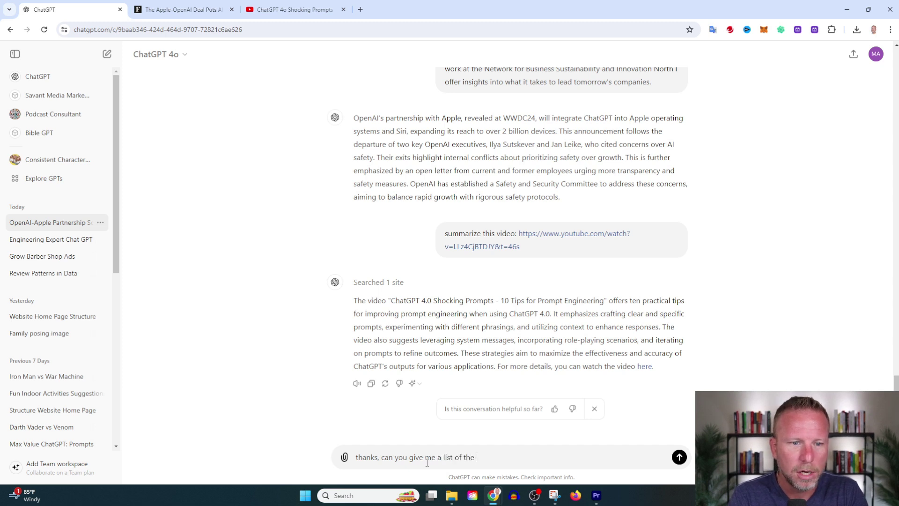
pyautogui.write(' top 10 tip')
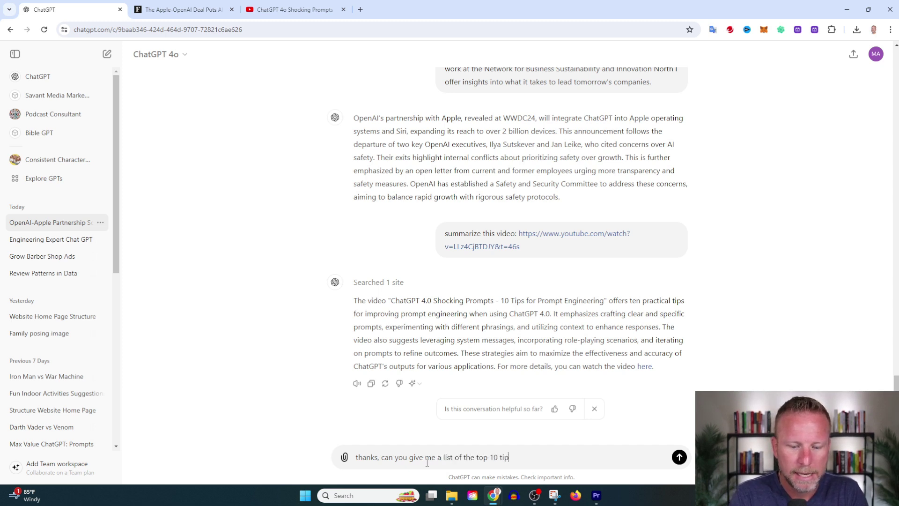
pyautogui.write('s?')
pyautogui.press('Return')
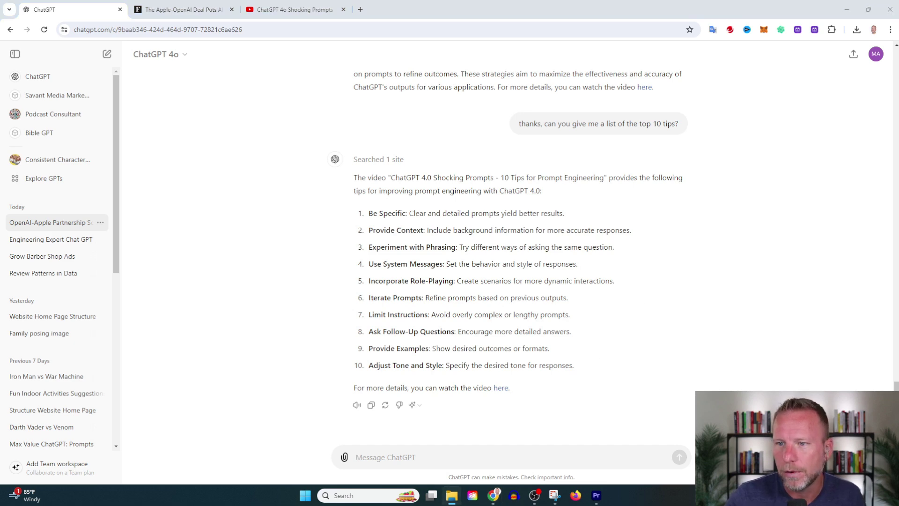
# Step: Attach ahe-patflynn.txt and send 'summarize this meeting' after fixing the typo
pyautogui.moveTo(632, 383); pyautogui.dragTo(419, 453)
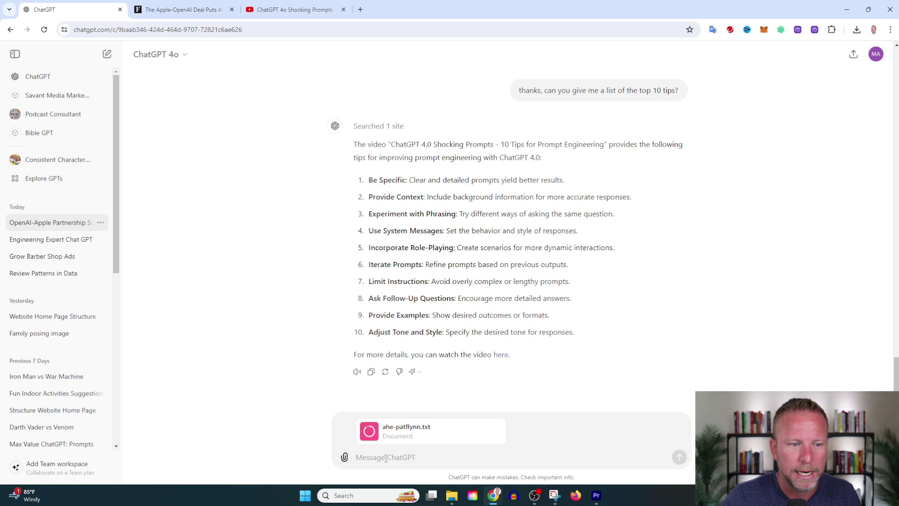
pyautogui.write('summ')
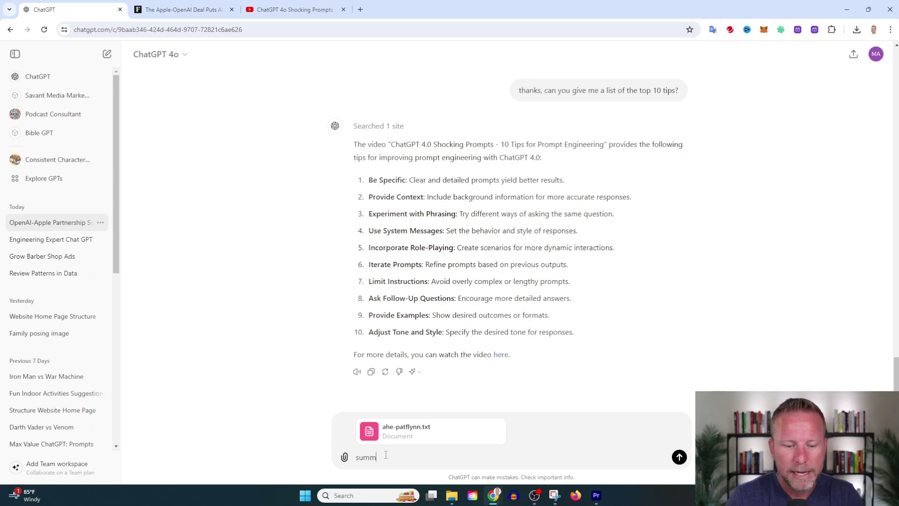
pyautogui.write('e thi')
pyautogui.press('BackSpace')
pyautogui.press('BackSpace')
pyautogui.press('BackSpace')
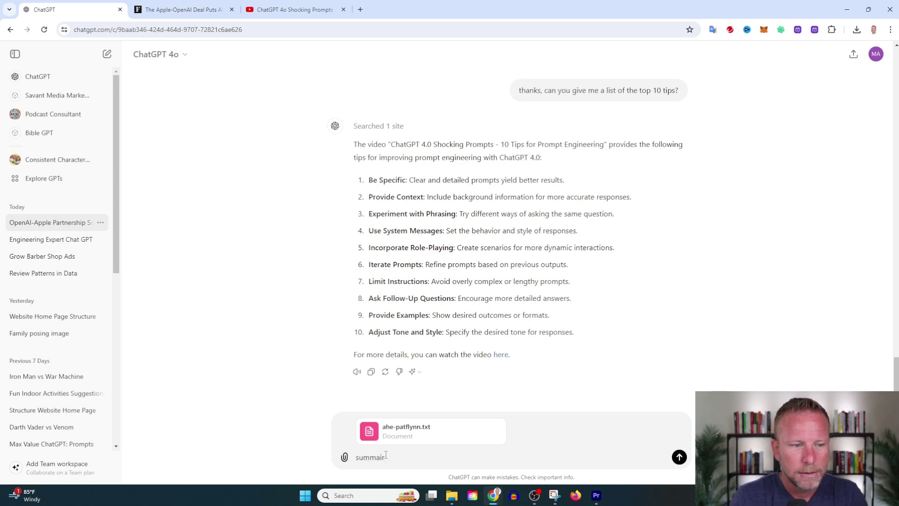
pyautogui.write('rize this me')
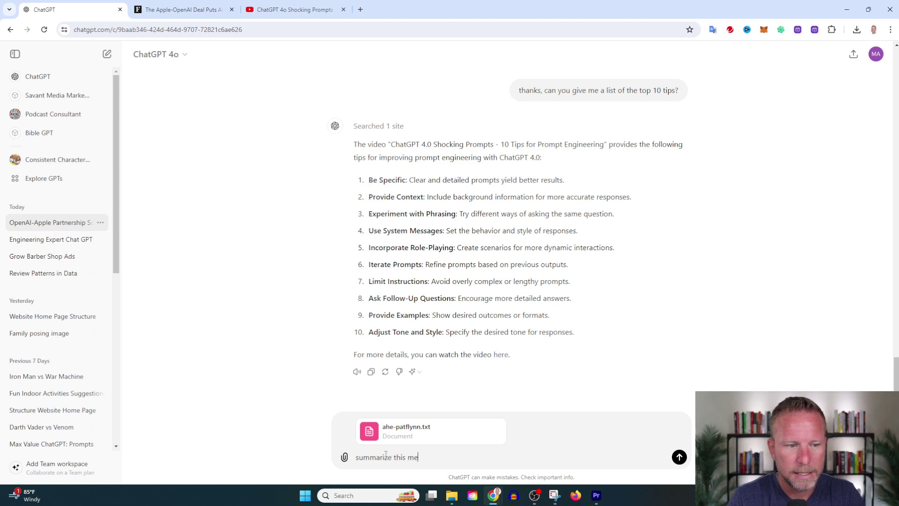
pyautogui.write('g')
pyautogui.press('Return')
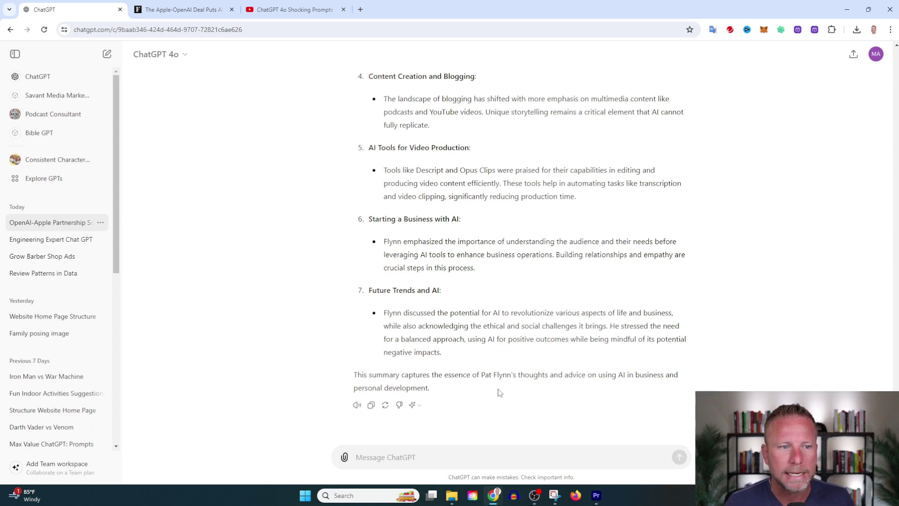
pyautogui.scroll(8, 499, 392)
pyautogui.scroll(2, 450, 356)
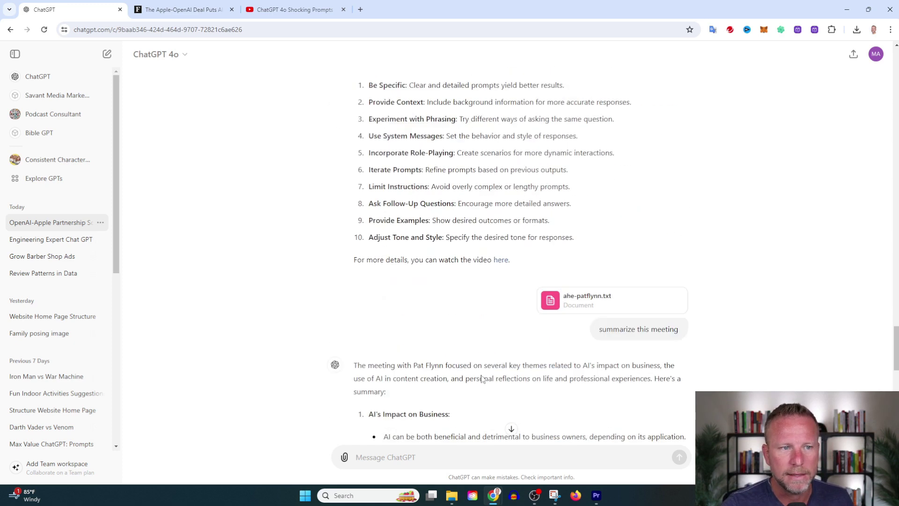
pyautogui.scroll(-10, 463, 358)
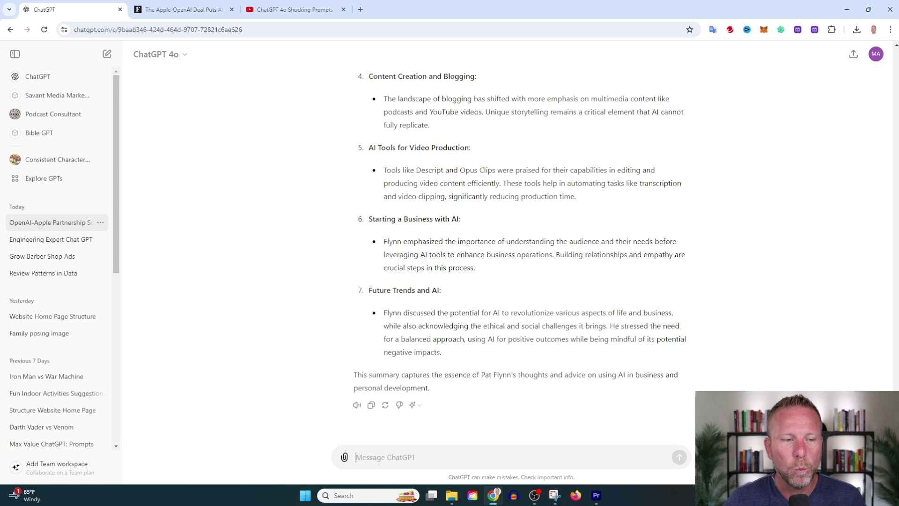
pyautogui.write('summari')
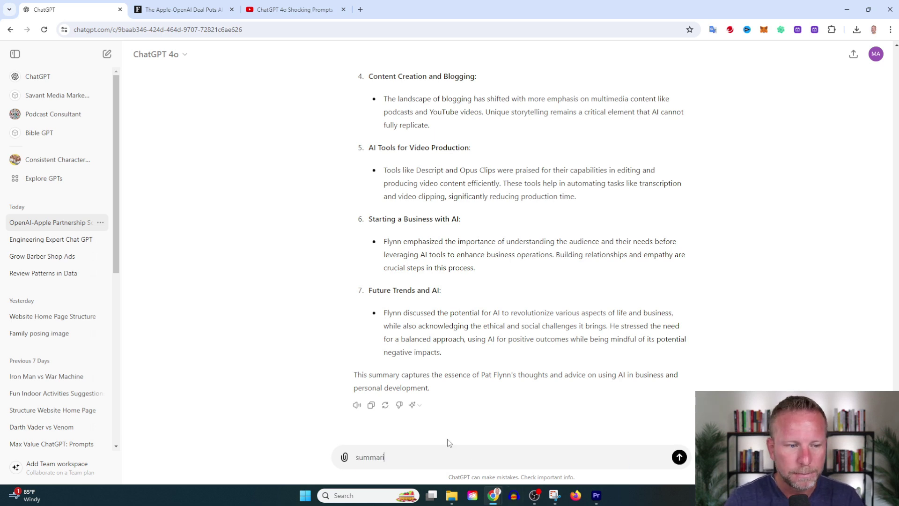
pyautogui.write('ze this document')
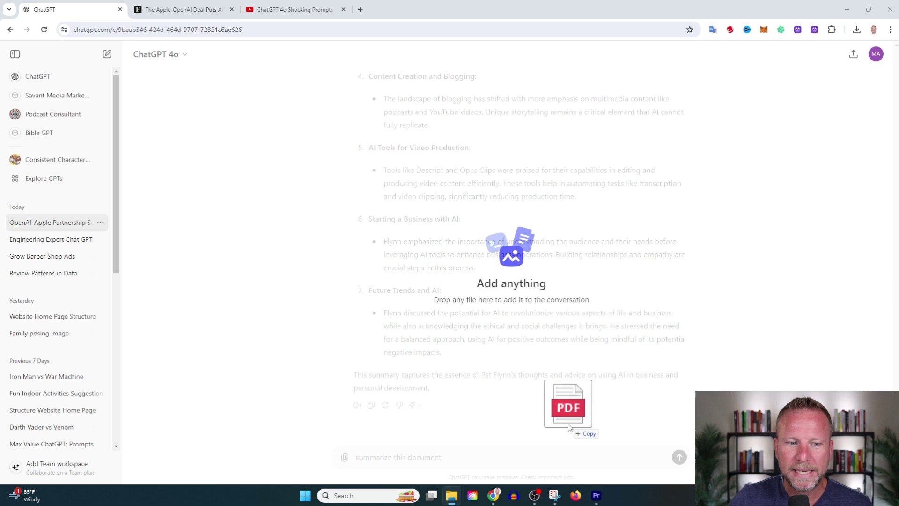
# Step: Drag the Email Marketing Flow Structure Plan PDF into the chat
pyautogui.moveTo(568, 485); pyautogui.dragTo(568, 402)
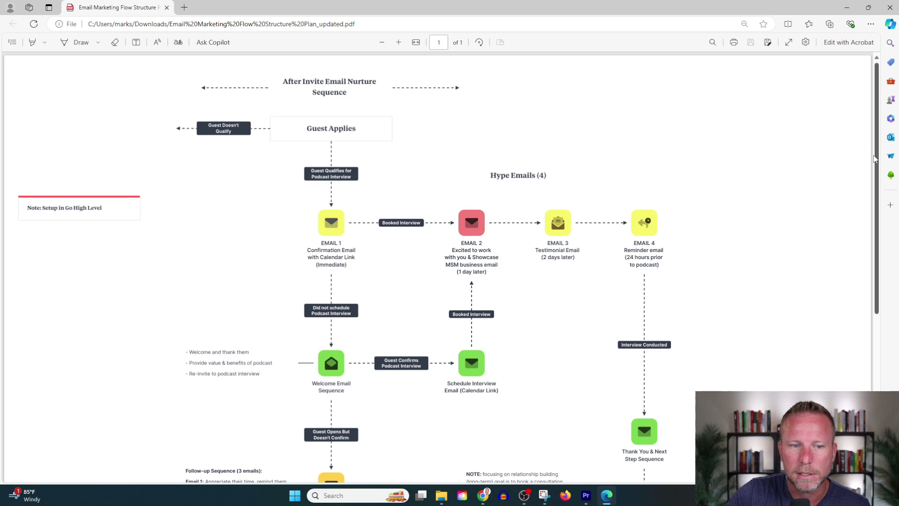
pyautogui.scroll(-5, 814, 175)
pyautogui.scroll(-5, 780, 197)
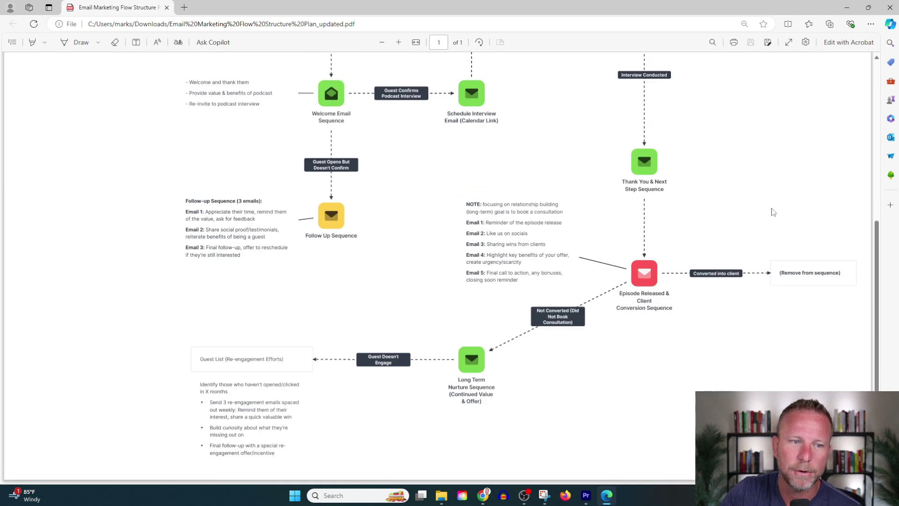
pyautogui.scroll(5, 755, 247)
pyautogui.scroll(5, 764, 248)
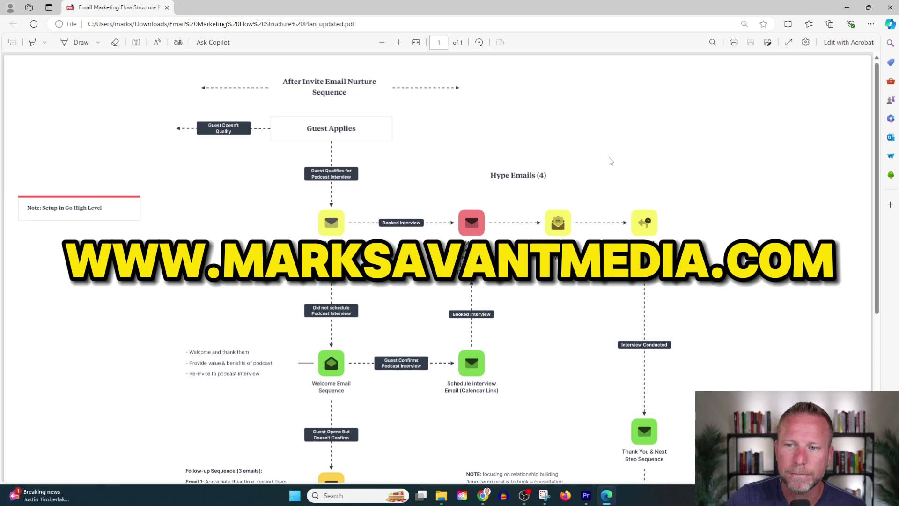
pyautogui.scroll(-8, 646, 151)
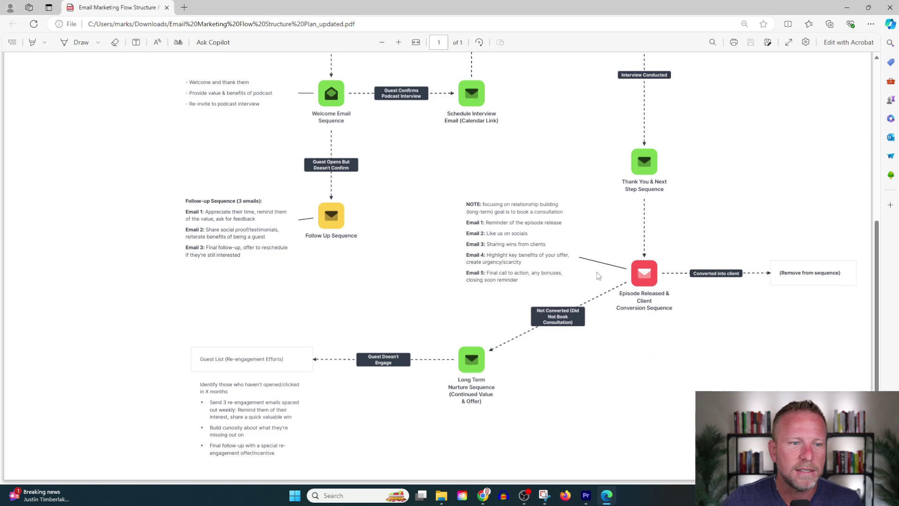
pyautogui.scroll(8, 597, 276)
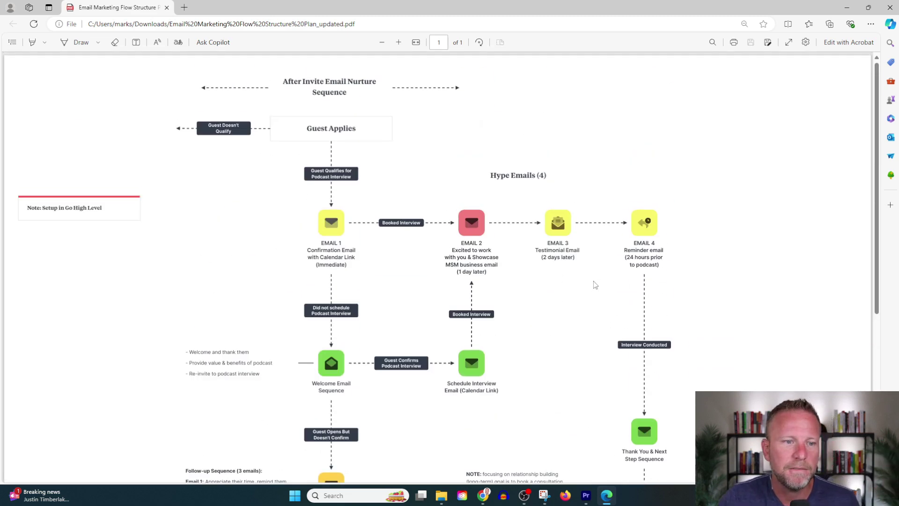
# Step: Close the Email Marketing Flow PDF in Edge to return to ChatGPT
pyautogui.click(889, 9)
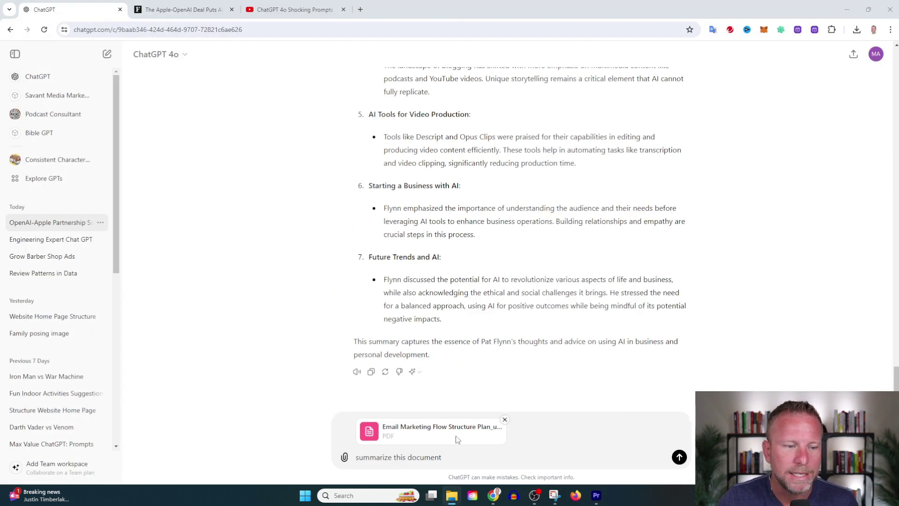
# Step: Send the 'summarize this document' request with the email marketing PDF
pyautogui.click(679, 457)
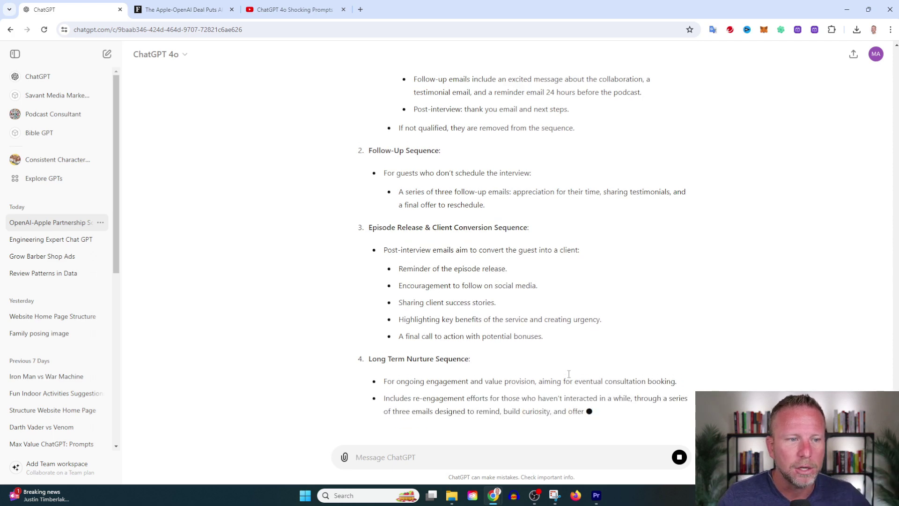
pyautogui.scroll(8, 531, 366)
pyautogui.scroll(-2, 532, 366)
pyautogui.scroll(-5, 493, 273)
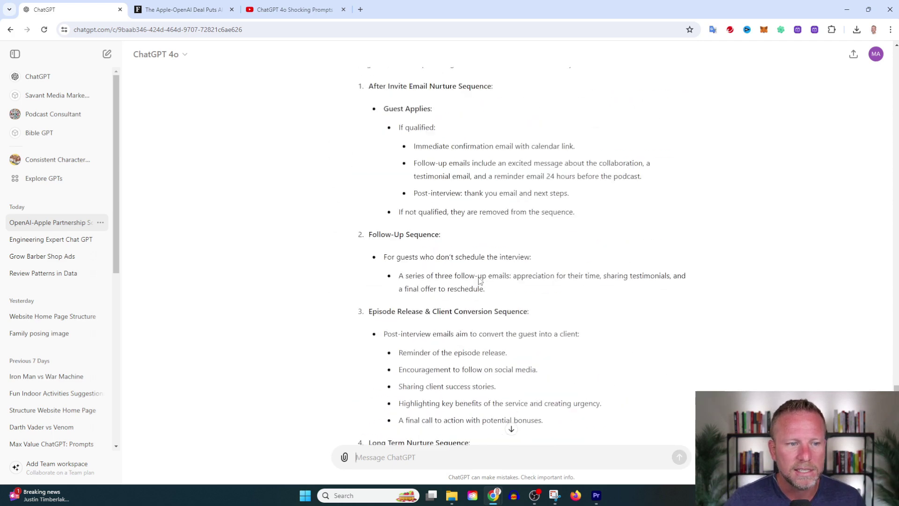
pyautogui.scroll(-3, 494, 274)
pyautogui.scroll(5, 490, 295)
pyautogui.scroll(1, 490, 295)
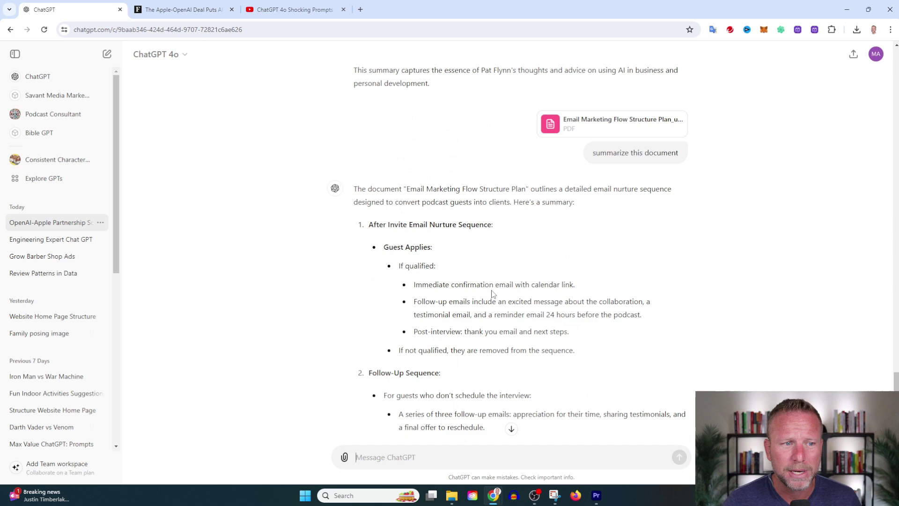
pyautogui.scroll(-3, 463, 274)
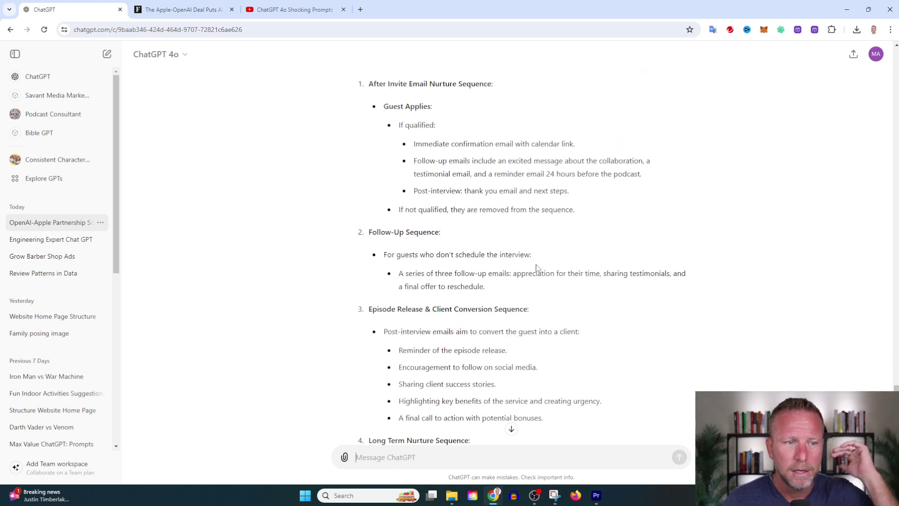
pyautogui.scroll(-2, 547, 259)
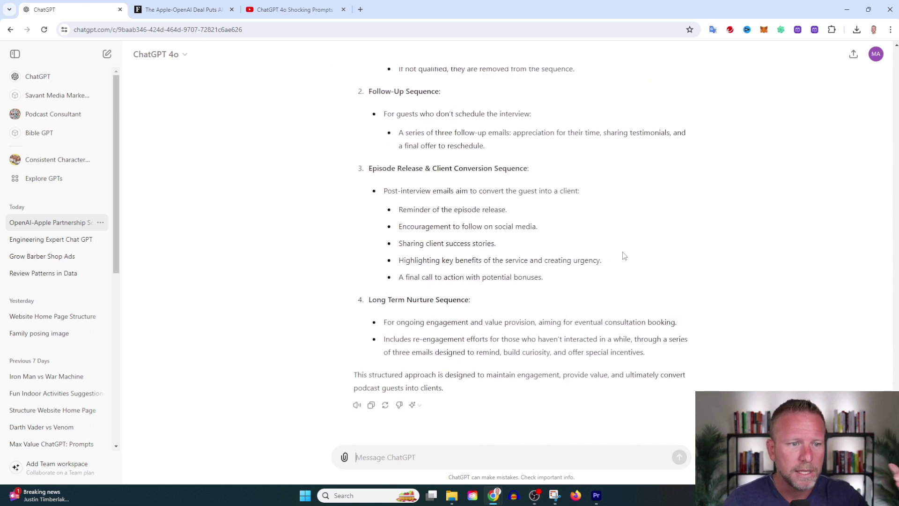